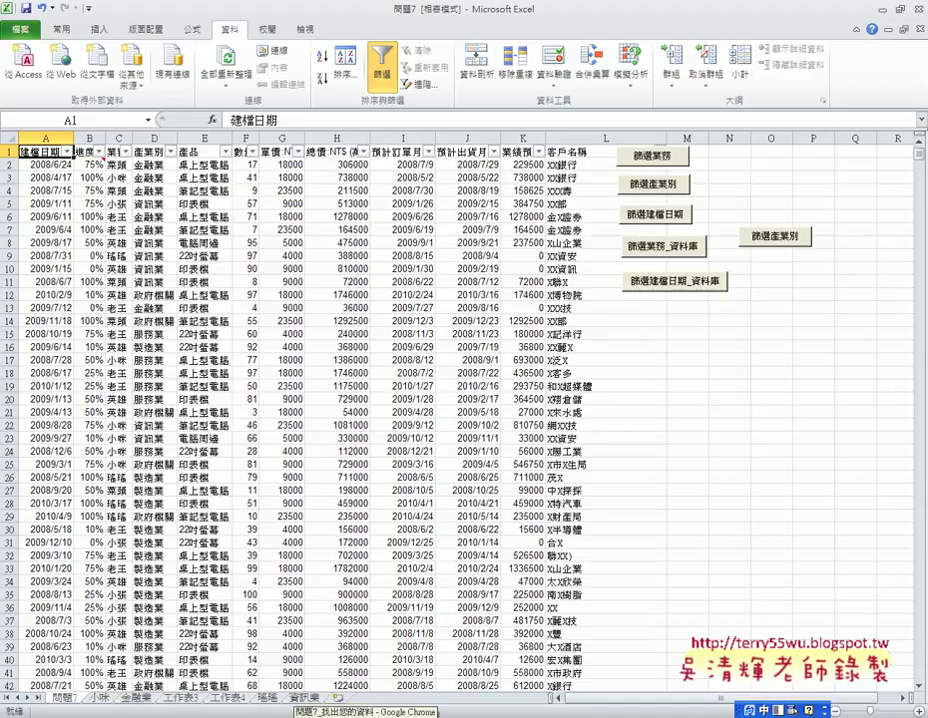
In the Google Drive examples folder, preview the first macro code image, then move to 02_篩選產業別巨集錄製程式碼.png.
left_click(394, 707)
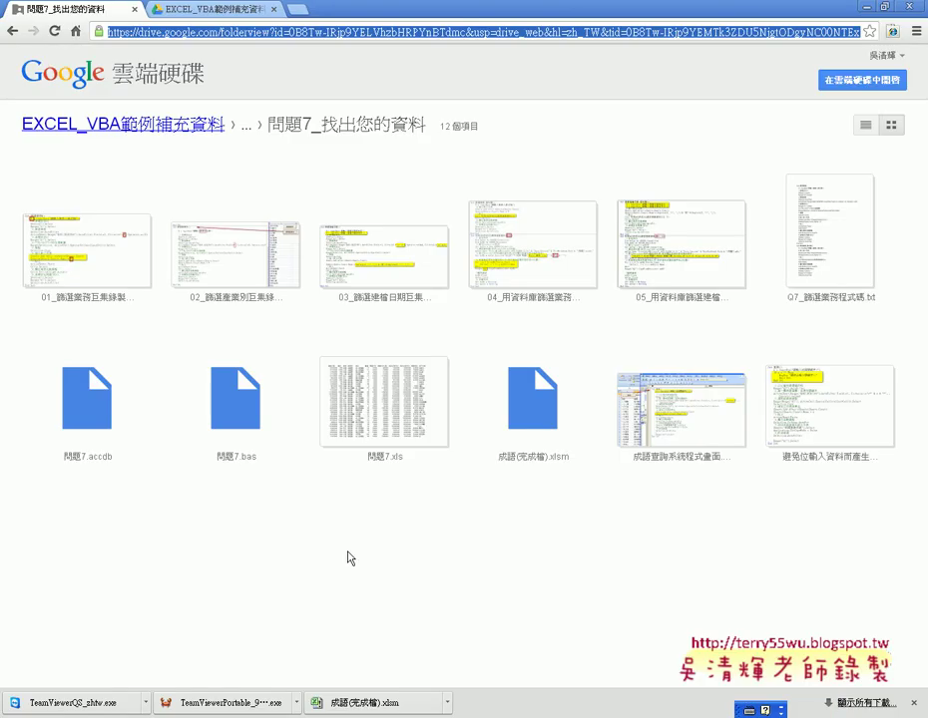
left_click(104, 268)
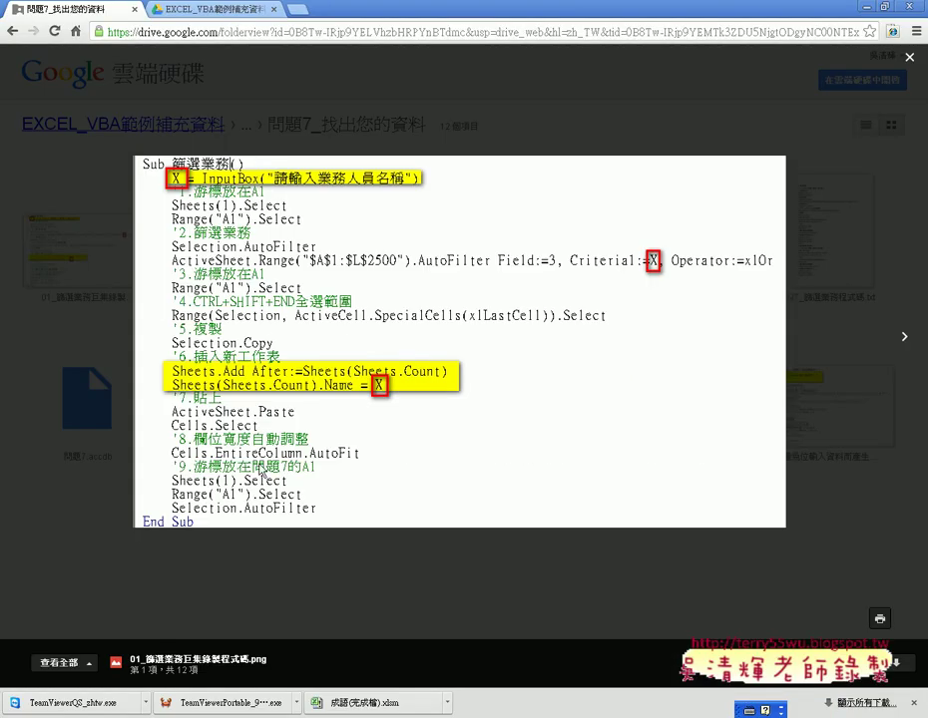
left_click(905, 339)
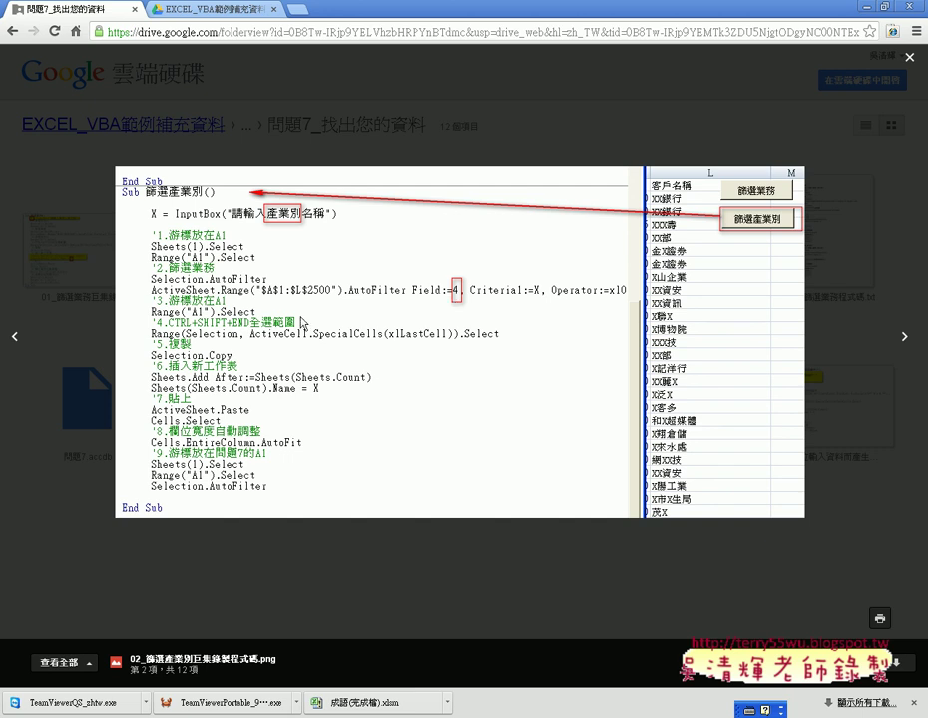
Advance to the third image, showing the 篩選建檔日期 macro code, before returning to Excel.
left_click(903, 339)
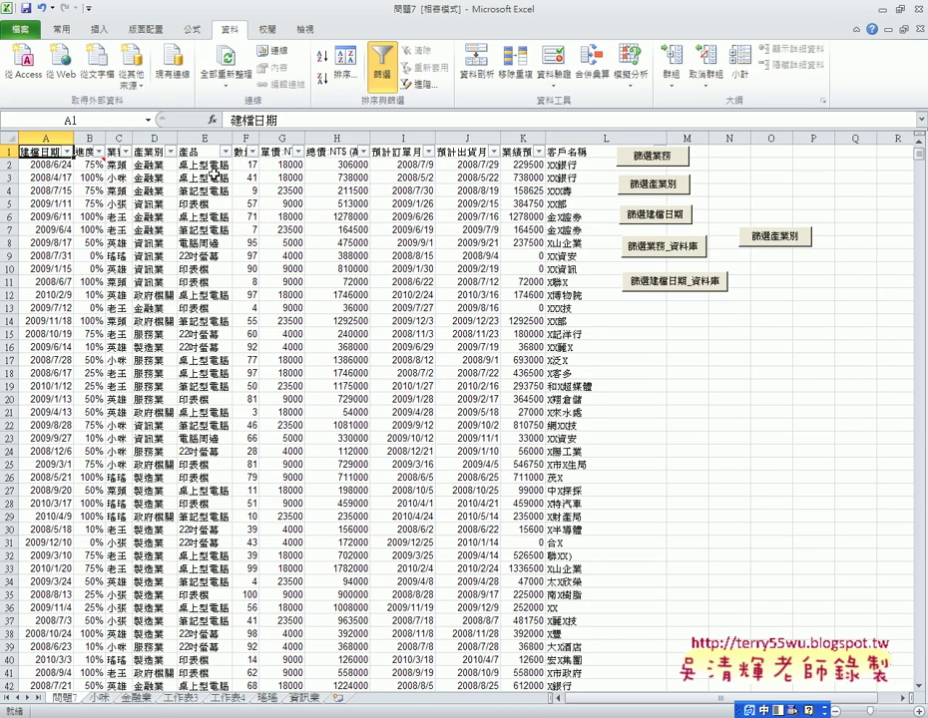
Remove the header-row AutoFilter and enable the 開發人員 (Developer) tab in Customize Ribbon.
left_click(394, 85)
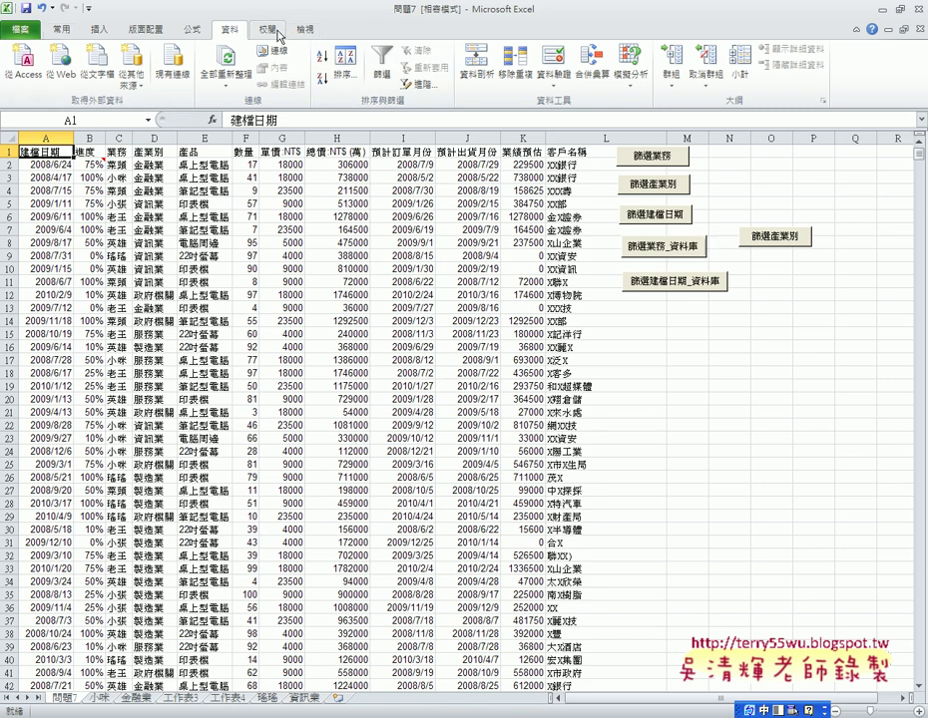
left_click(89, 8)
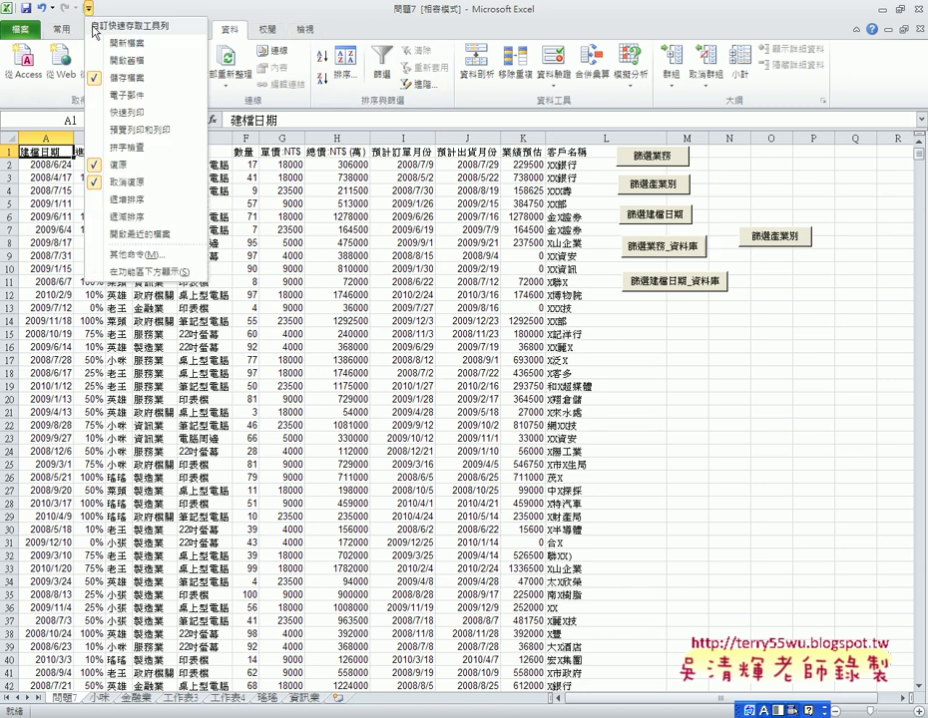
left_click(160, 255)
left_click(190, 267)
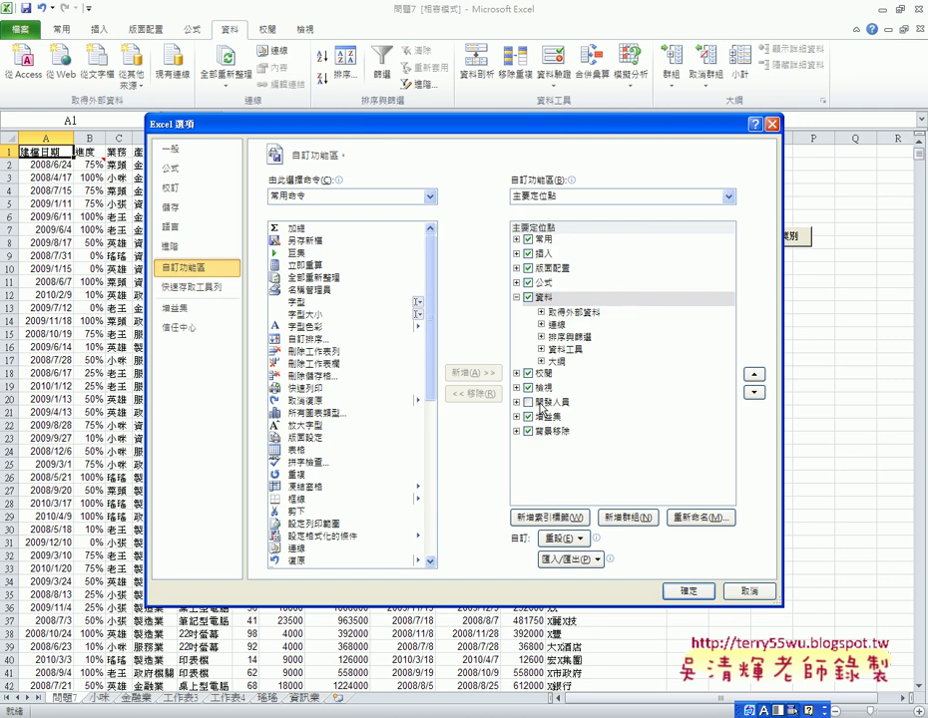
left_click(528, 402)
left_click(688, 591)
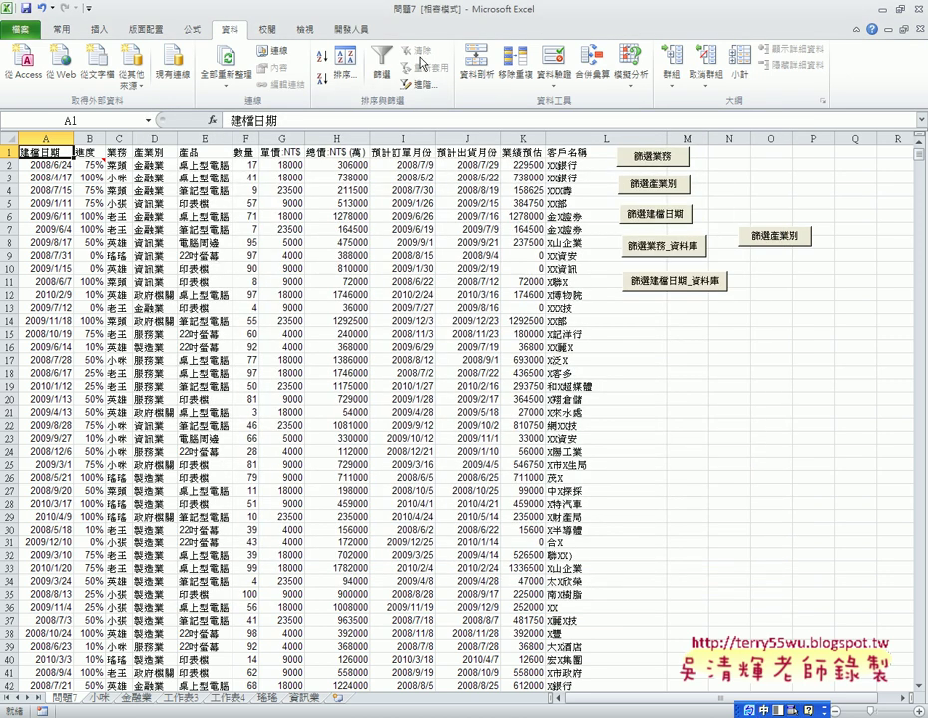
Start recording macro 巨集1 and turn the header-row AutoFilter back on.
scroll(247, 30, "down", 3)
left_click(118, 50)
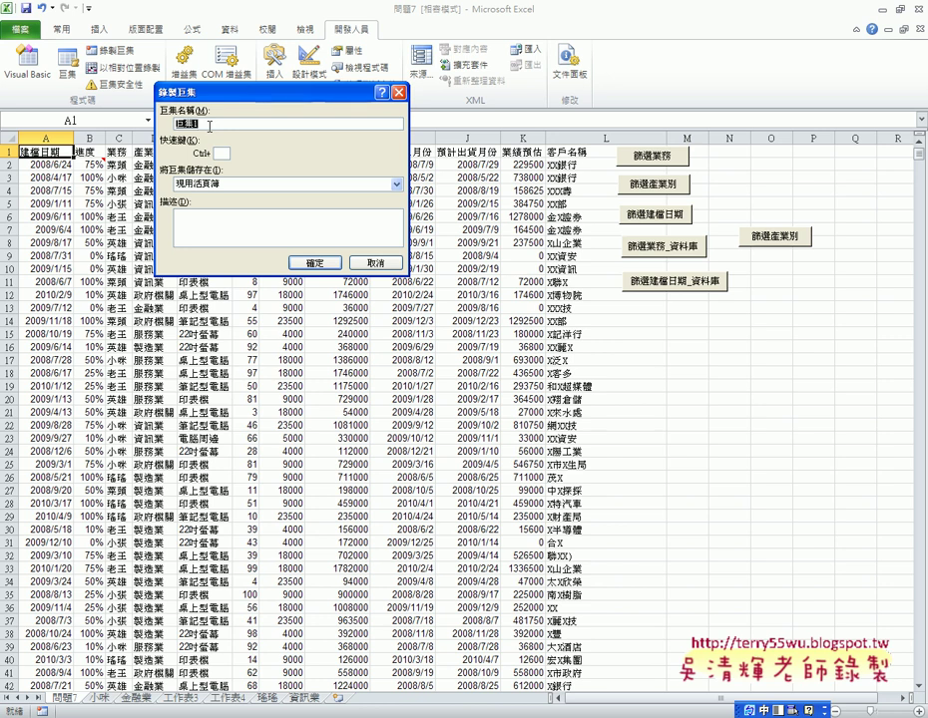
left_click(317, 263)
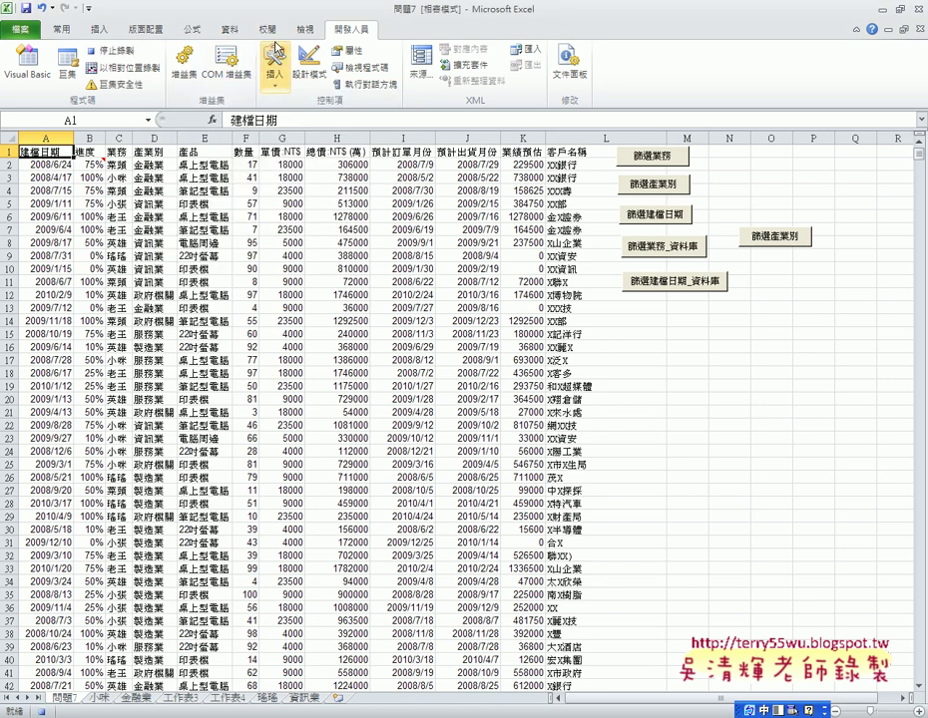
left_click(231, 30)
left_click(382, 62)
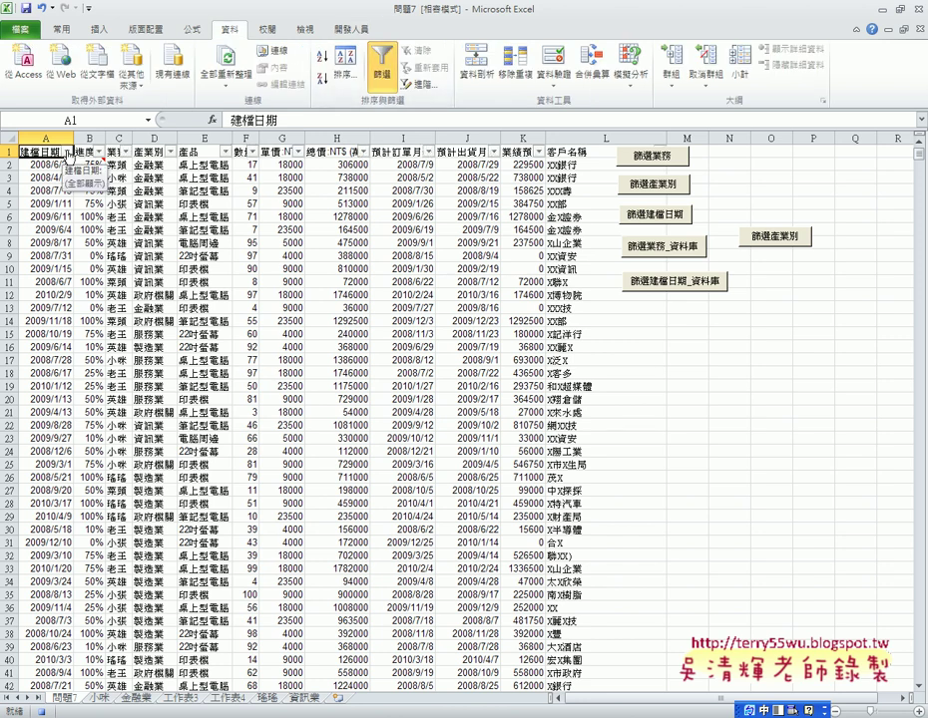
Choose the Between date filter on the 建檔日期 column to open Custom AutoFilter.
left_click(67, 151)
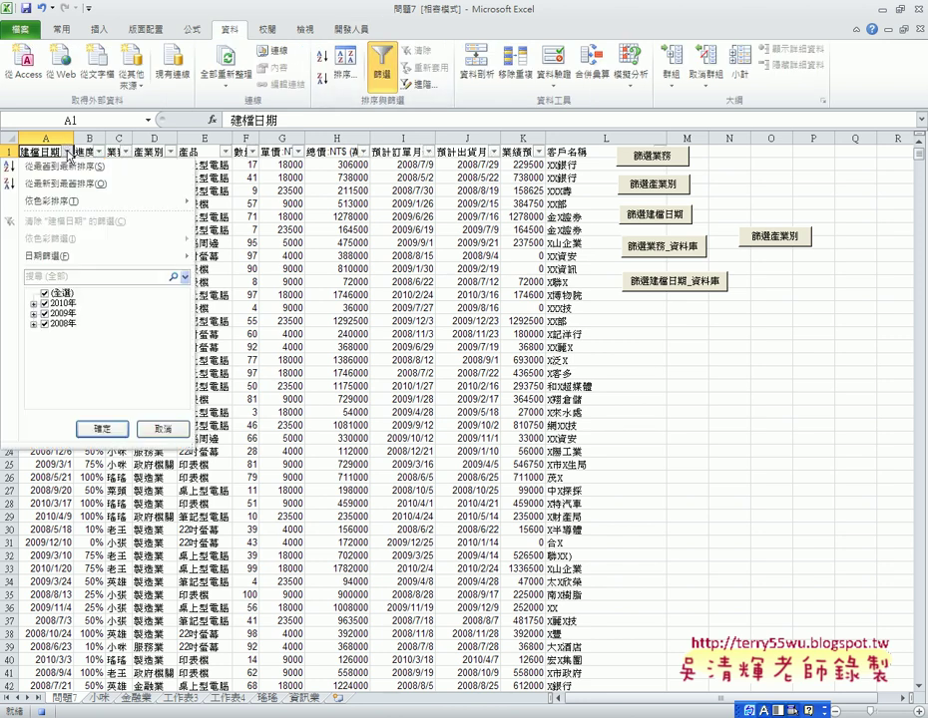
mouse_move(95, 256)
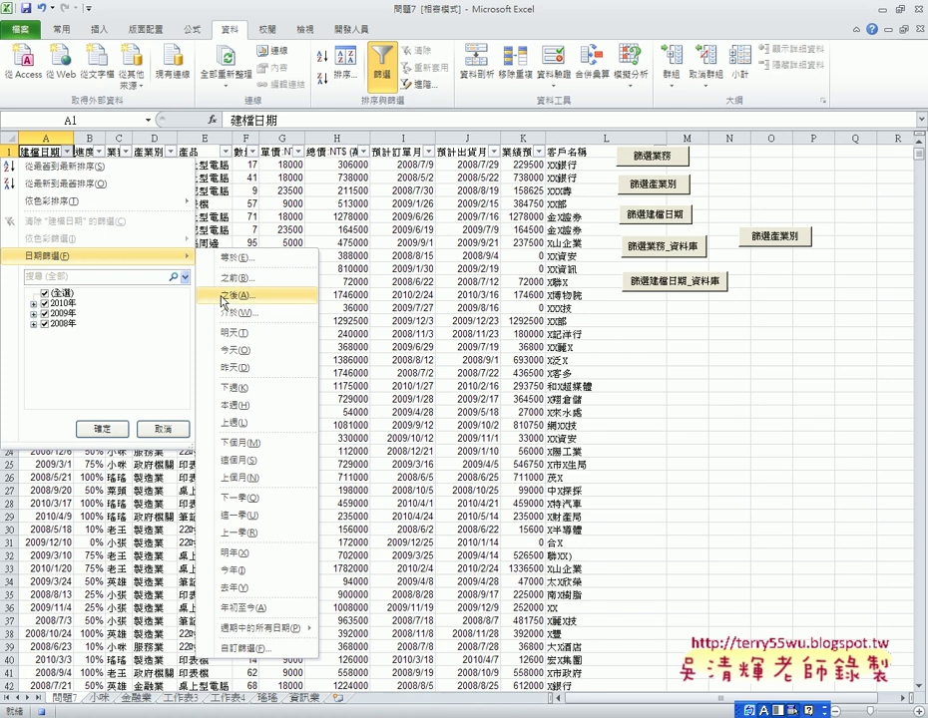
left_click(239, 313)
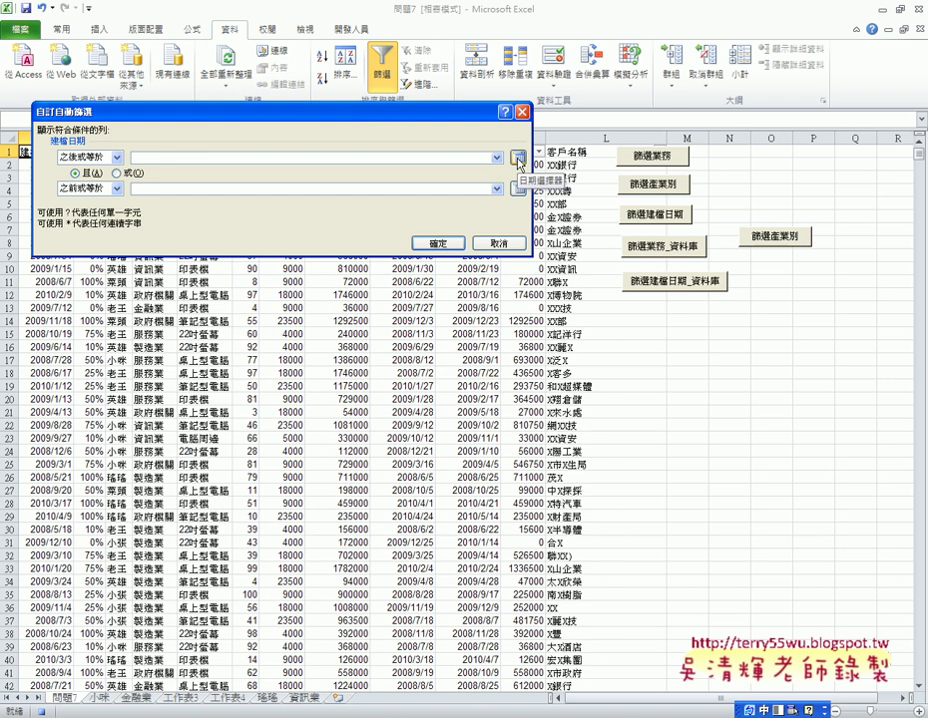
Enter the filter range 2008/1/1 to 2008/1/31 in the 之後或等於 and 之前或等於 conditions.
left_click(518, 158)
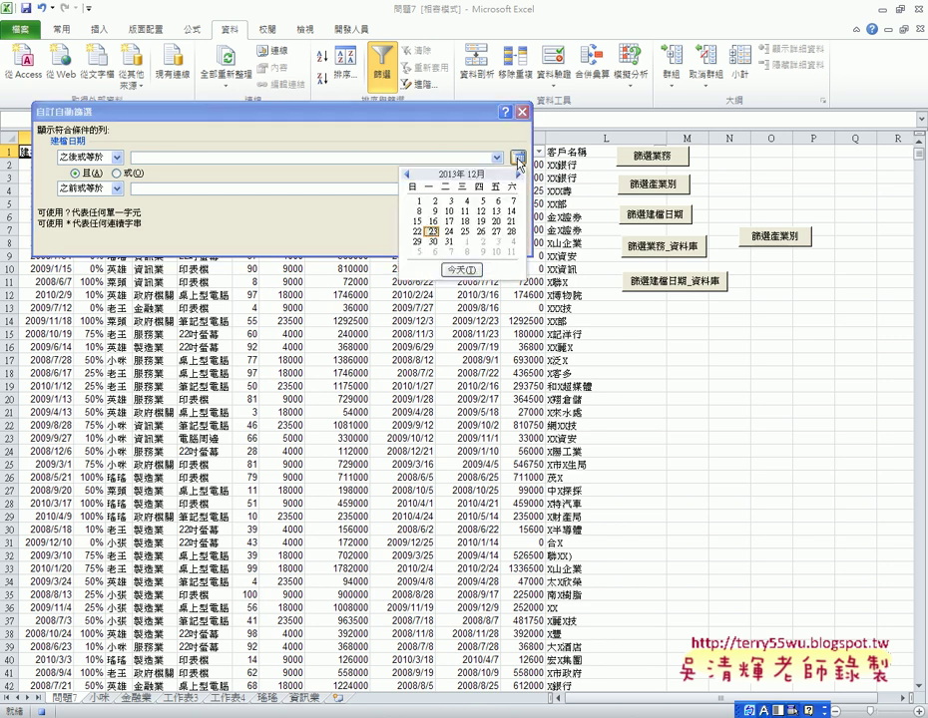
left_click(244, 160)
type("2008/")
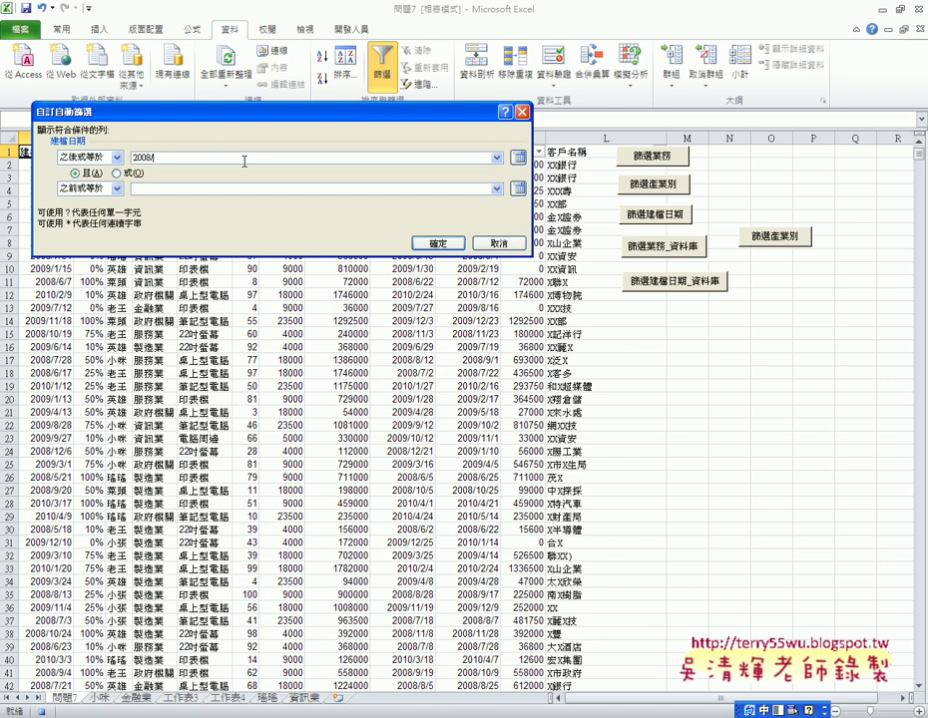
type("1/")
type("1")
type("200")
type("3")
type("1")
Apply the January 2008 filter, clear it, stop recording 巨集1, and open the Macros list.
left_click(435, 246)
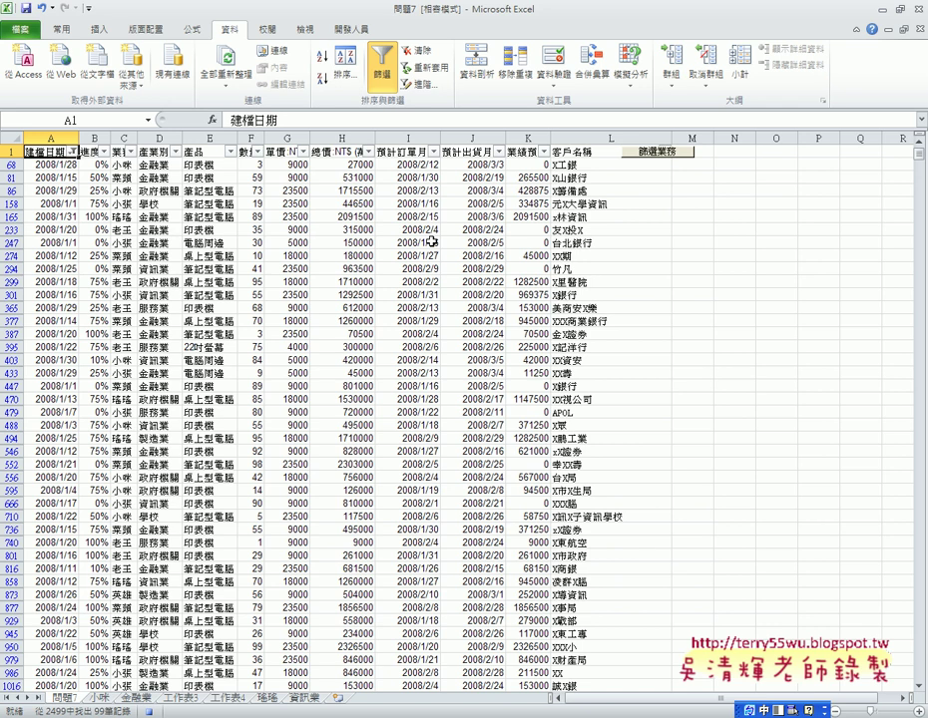
left_click(384, 70)
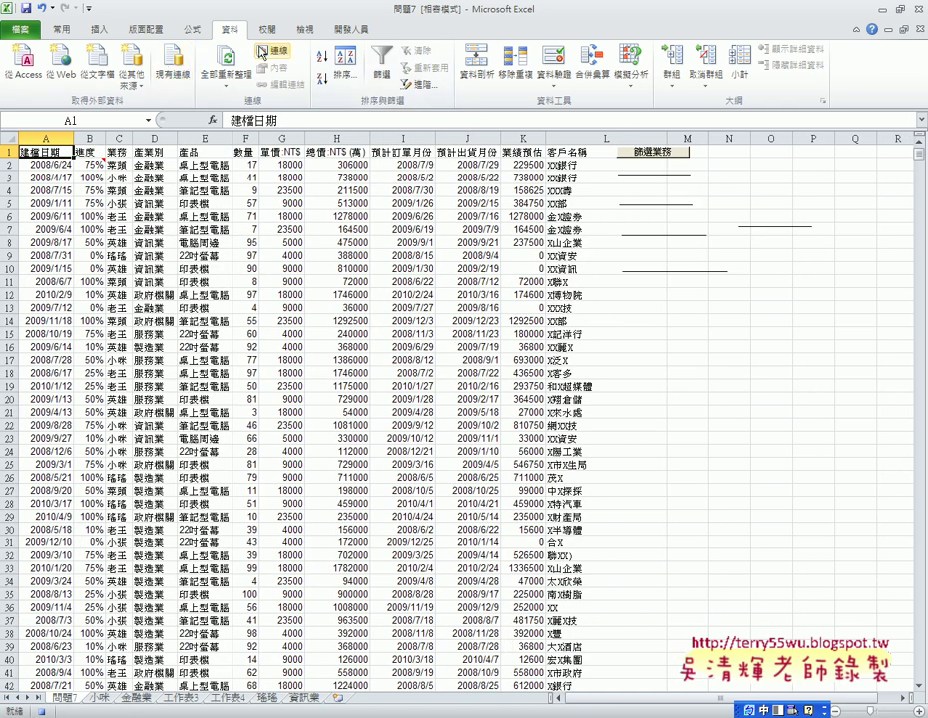
scroll(242, 30, "down", 3)
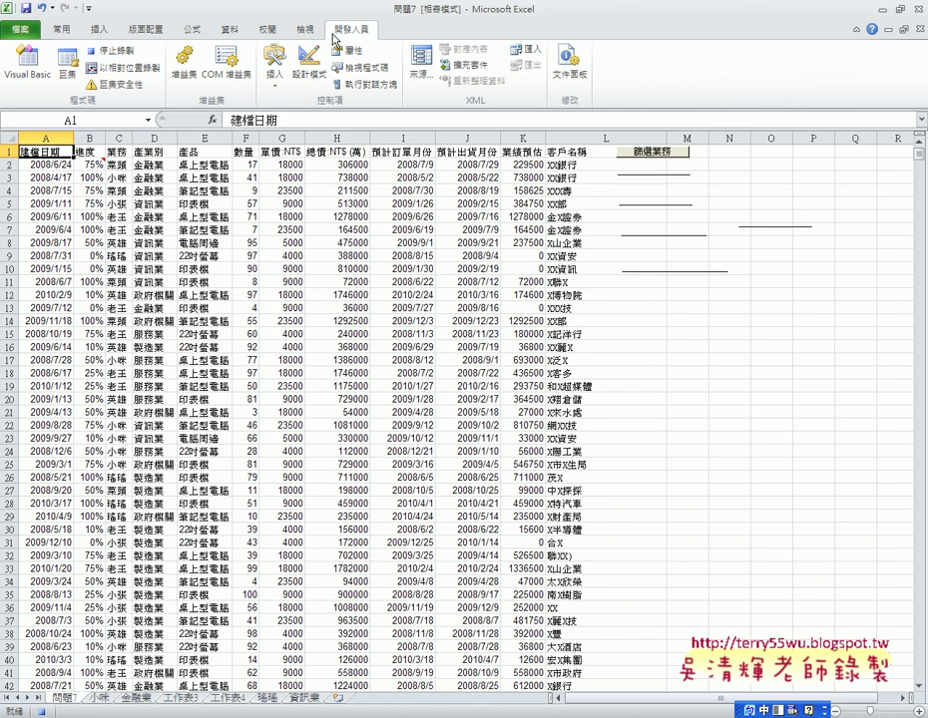
left_click(117, 57)
left_click(67, 64)
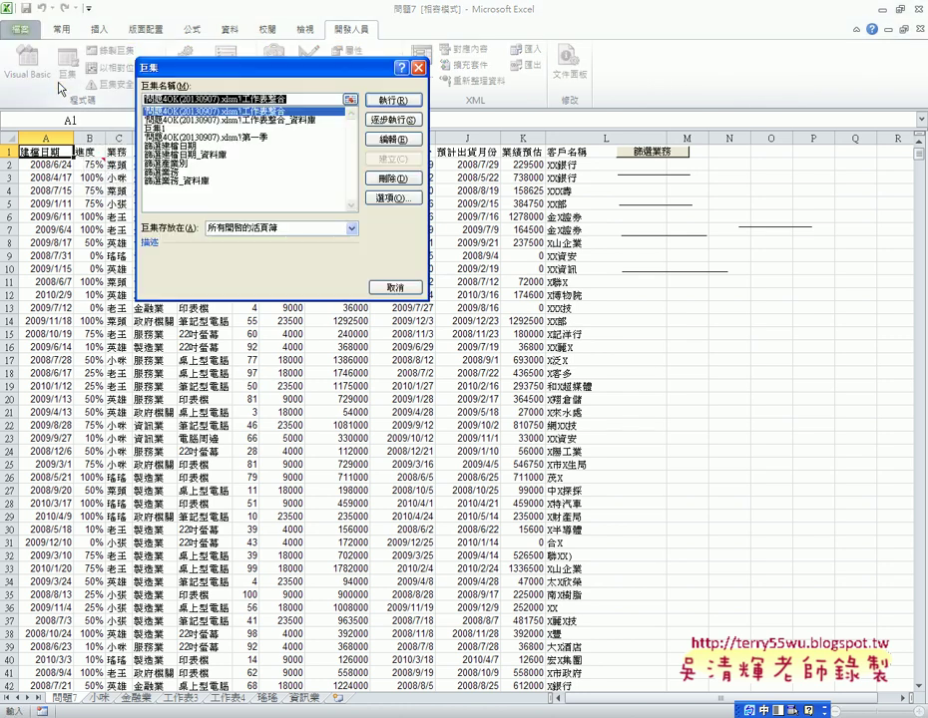